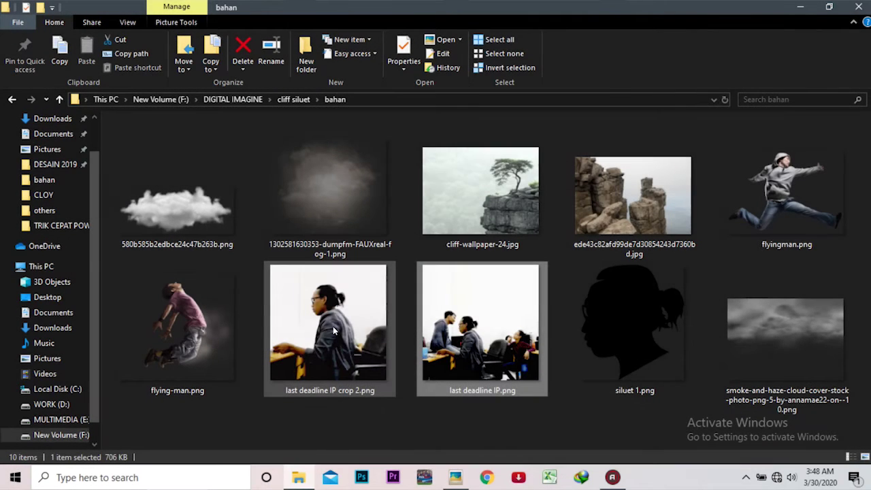
- Open last deadline IP crop 2.png in Adobe Photoshop from its right-click menu
right_click(333, 326)
click(582, 221)
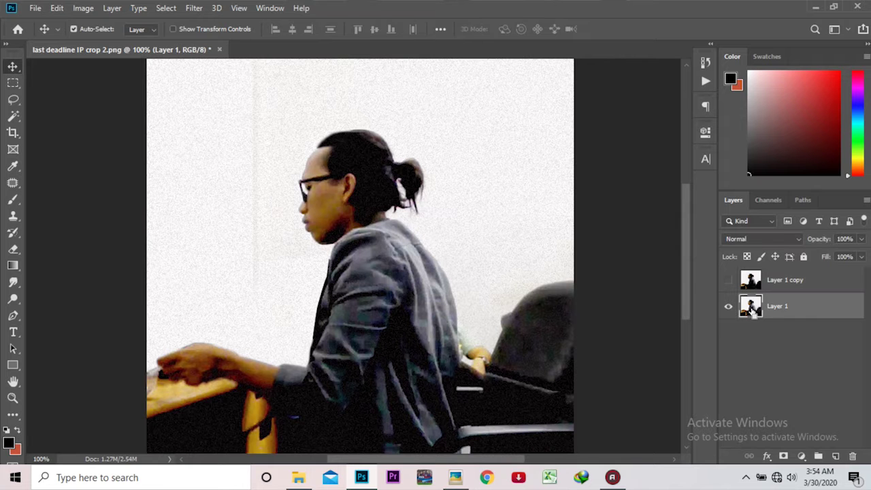
- Duplicate the photo layer, desaturate it, and apply Levels inputs 192 and 216
key(ctrl+j)
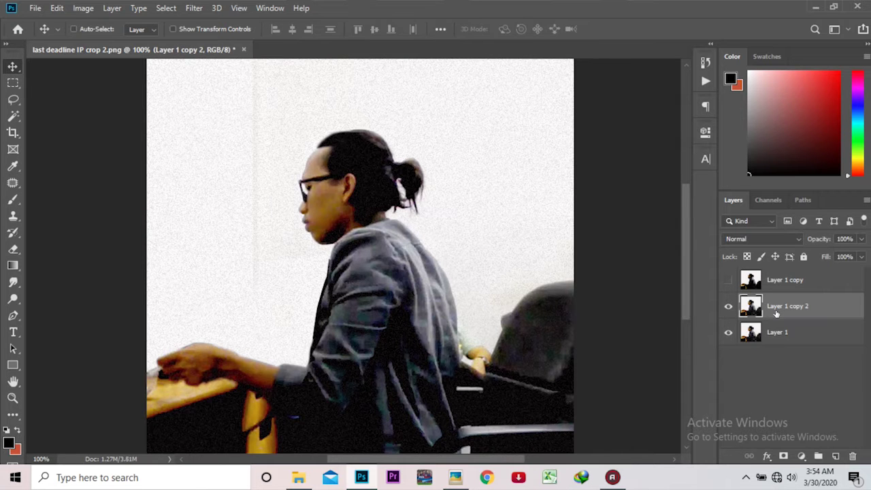
key(ctrl+shift+u)
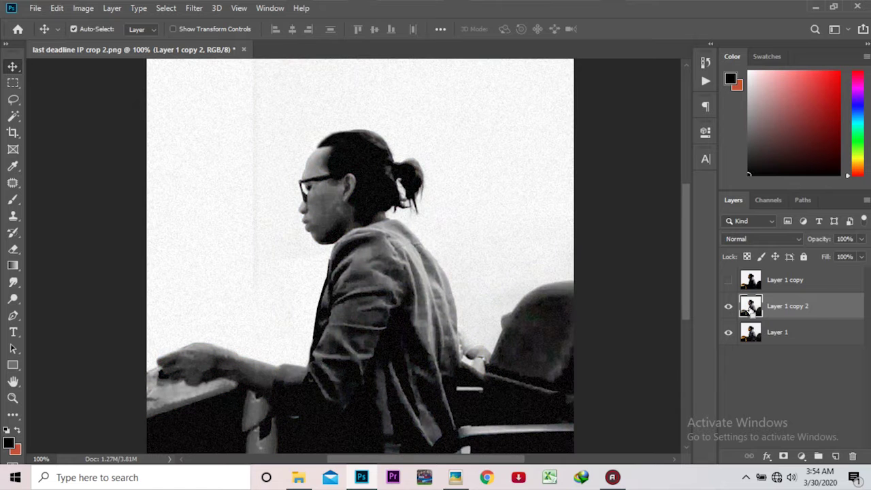
key(ctrl+l)
drag(568, 356, 703, 359)
click(688, 361)
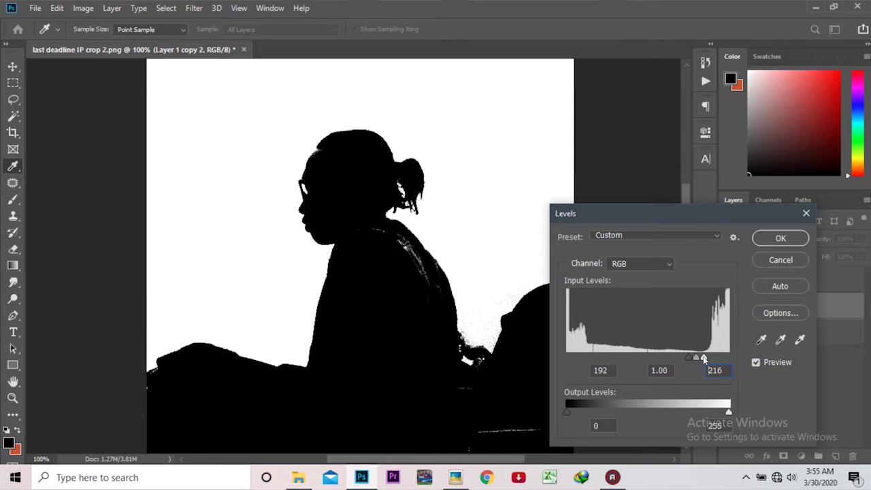
click(780, 238)
- Change the image resolution from 100 to 300 Pixels/Inch, giving 2001 × 1998 px
click(83, 7)
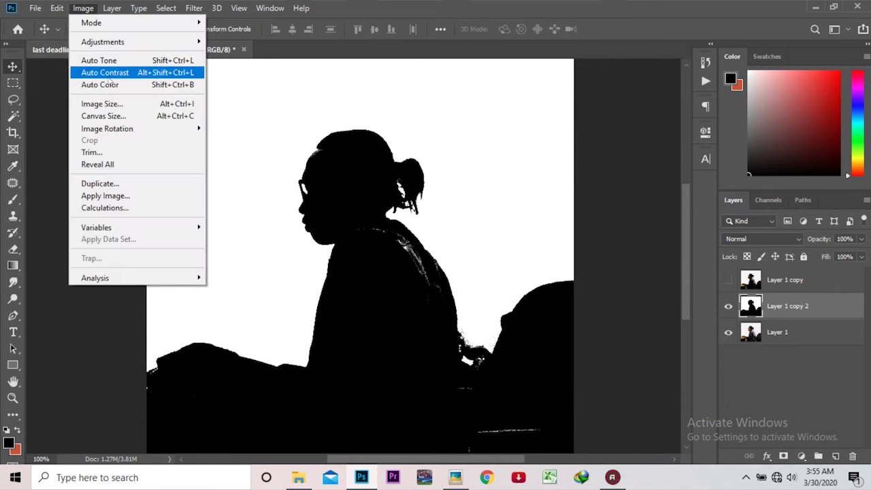
click(102, 104)
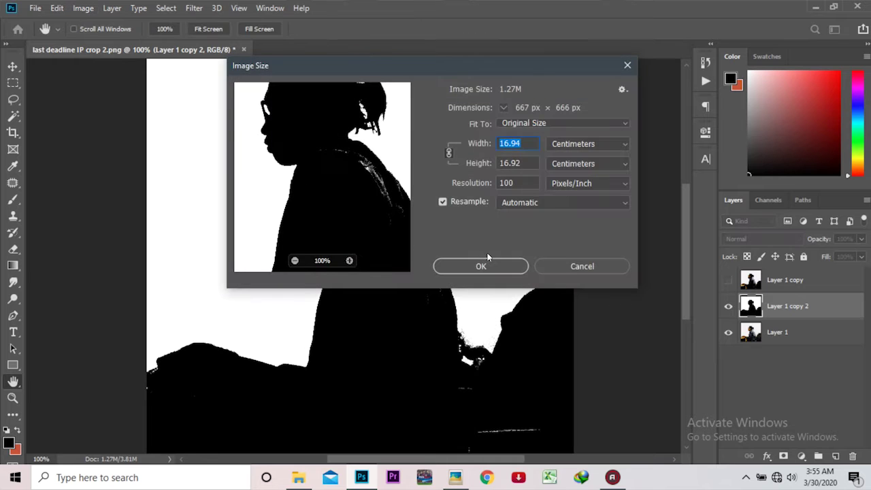
double_click(507, 183)
text(300)
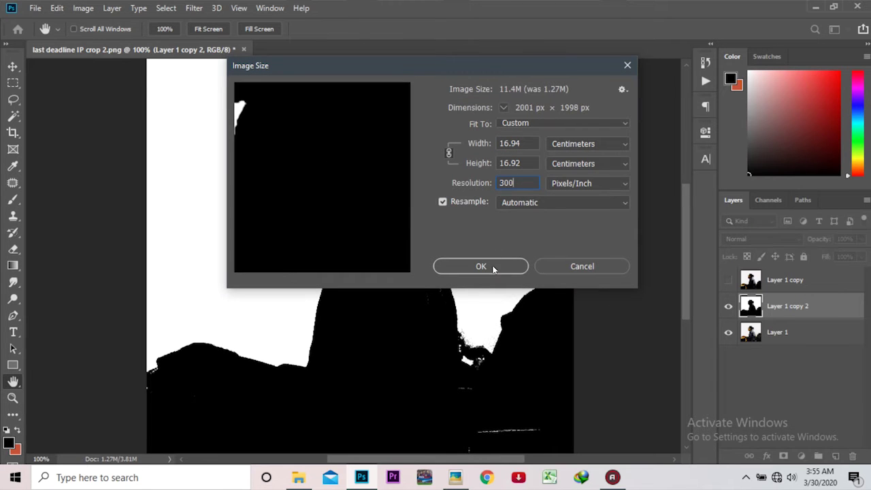
click(482, 266)
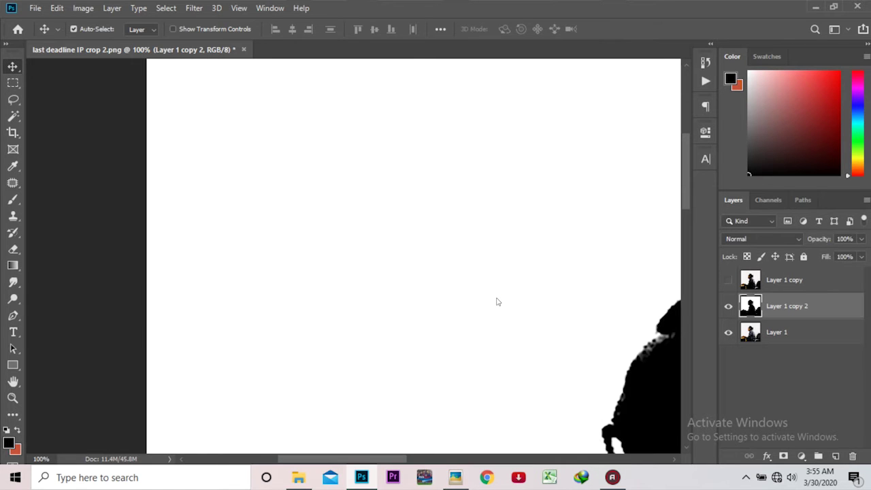
- Save the image as last deadline IP crop 2.tif, accepting the default TIFF options
key(ctrl+shift+s)
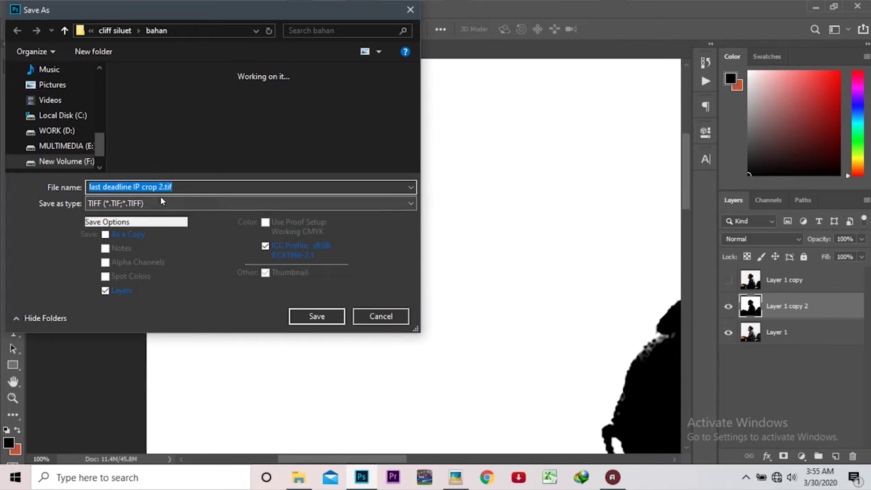
click(322, 322)
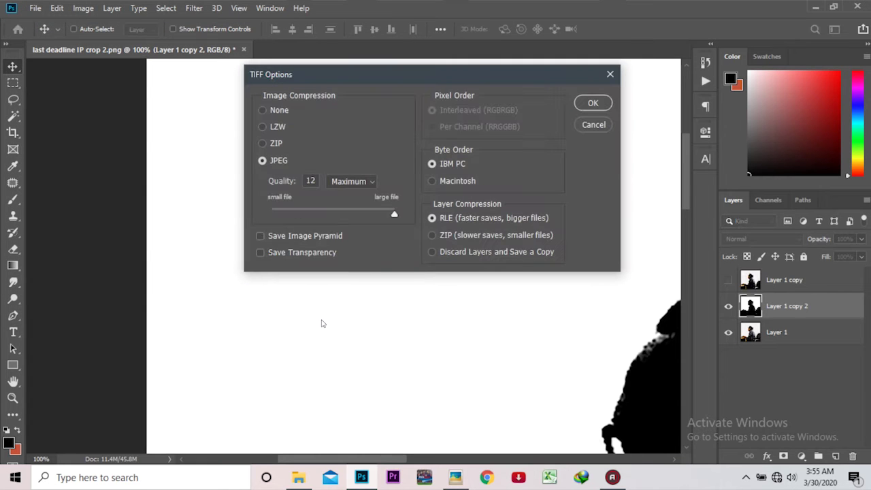
click(592, 103)
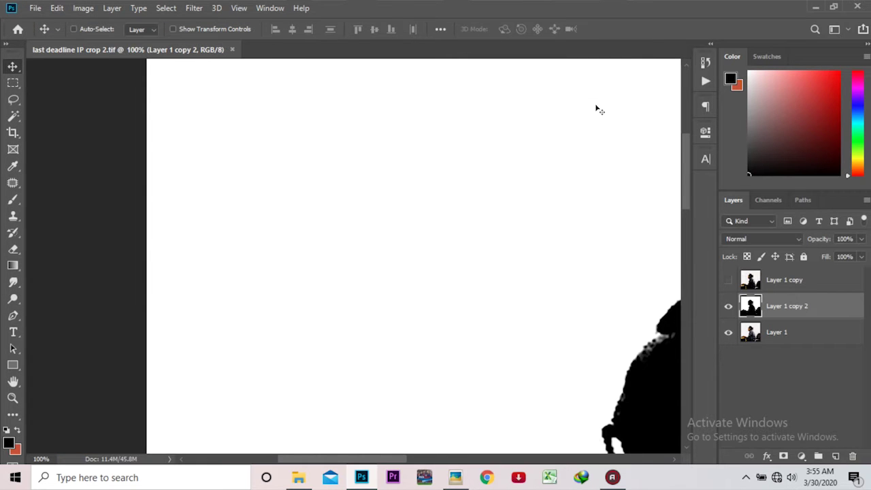
- Pan and zoom to inspect the silhouette's head, then return to a 50% view
drag(565, 265, 318, 195)
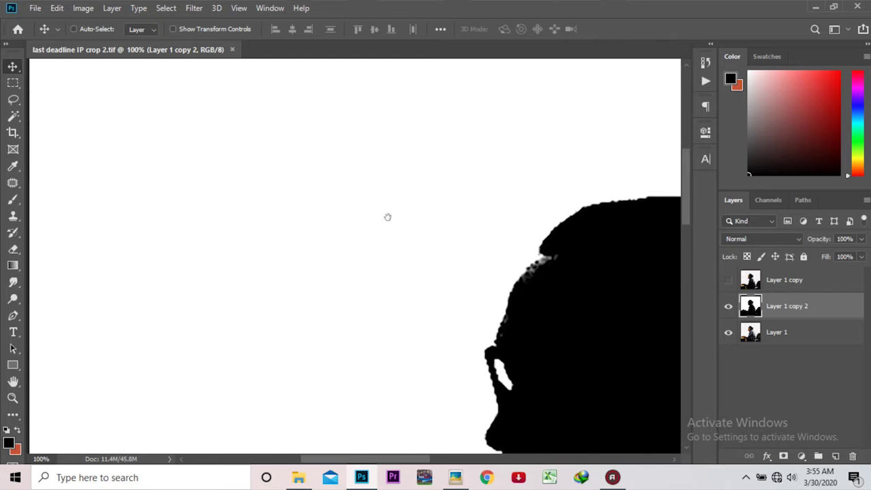
drag(393, 193, 427, 227)
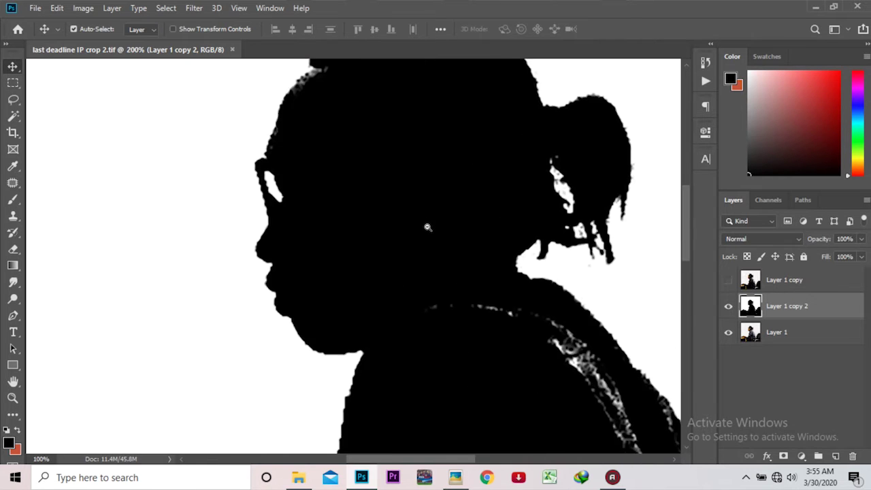
alt+click(428, 230)
alt+click(430, 233)
click(435, 237)
click(727, 306)
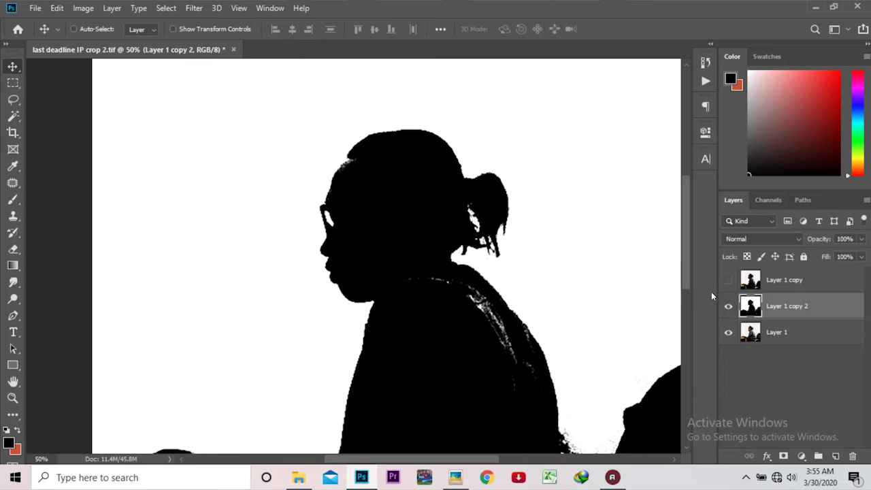
- Apply a second Levels with white input 208 and resave the TIFF
key(ctrl+l)
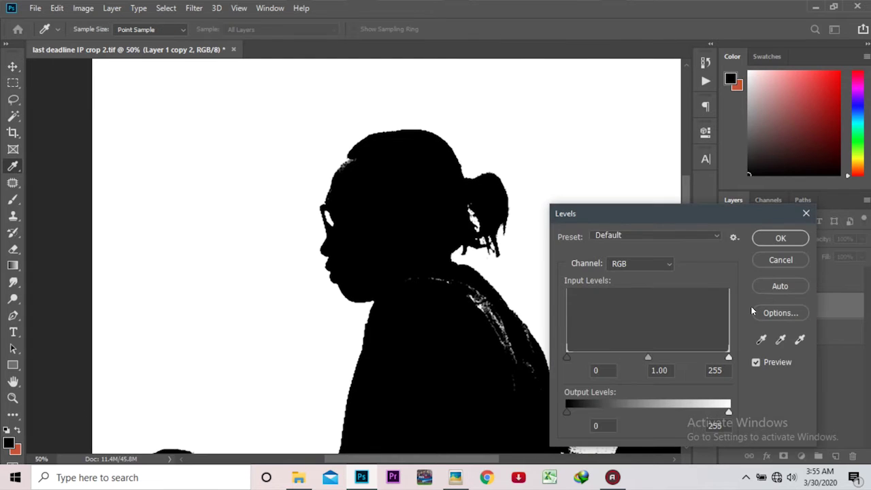
drag(728, 357, 698, 356)
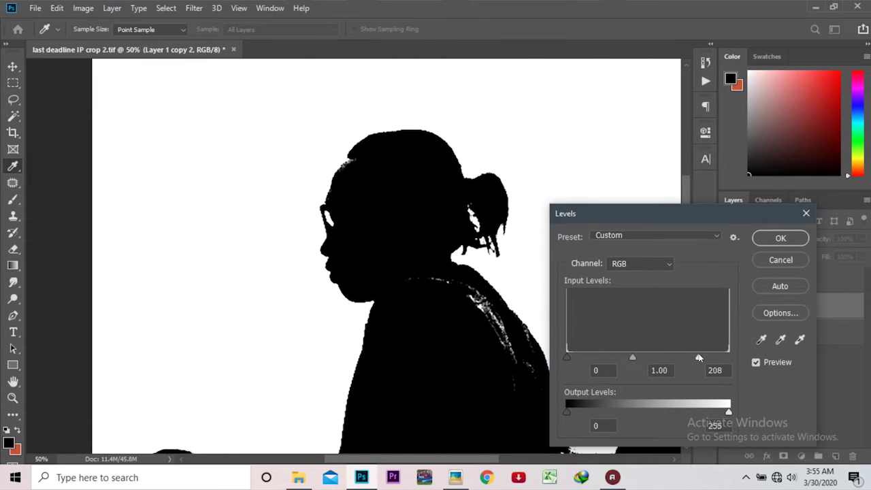
mouse_move(568, 359)
mouse_down()
mouse_move(603, 361)
mouse_move(574, 360)
mouse_up()
click(781, 238)
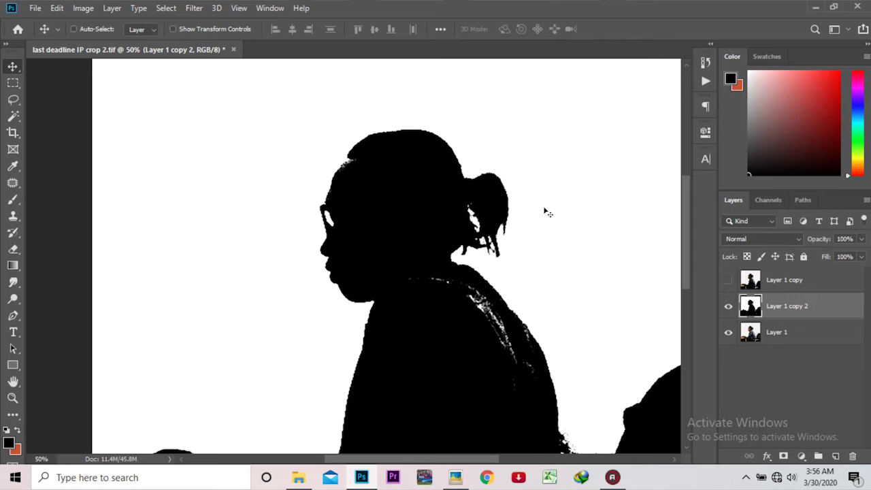
key(ctrl+s)
- Save a maximum-quality JPEG copy named last deadline IP crop 2 black.jpg, then minimize Photoshop
key(ctrl+minus)
key(ctrl+shift+s)
click(171, 202)
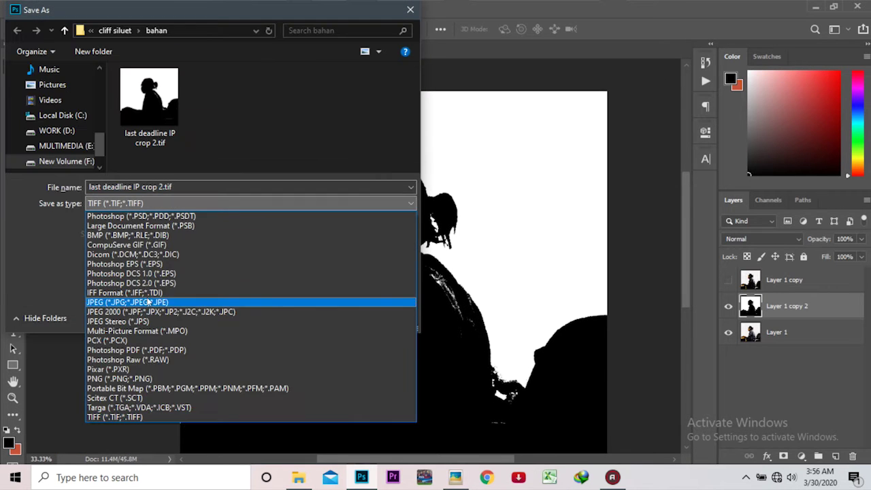
click(148, 302)
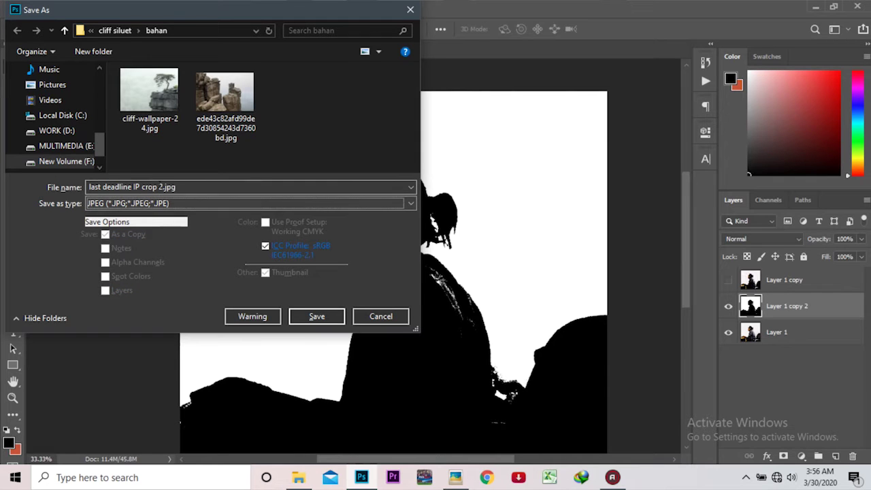
click(159, 186)
text(bla)
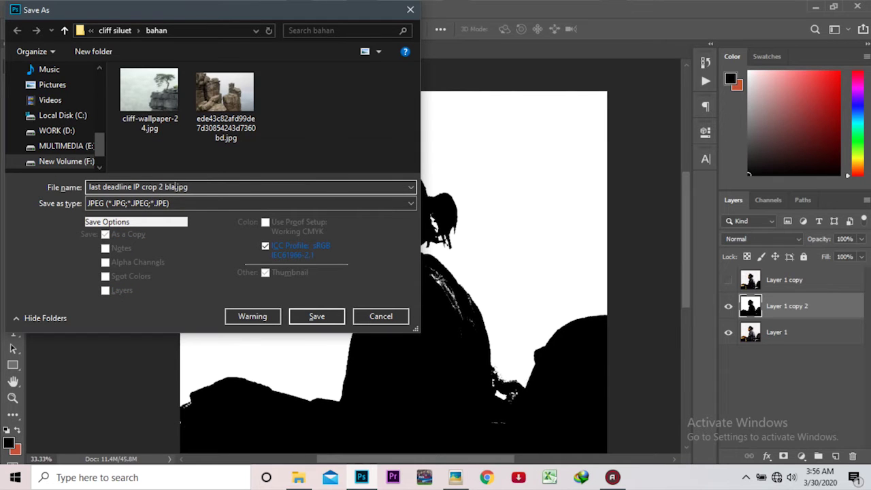
text(ck)
key(Return)
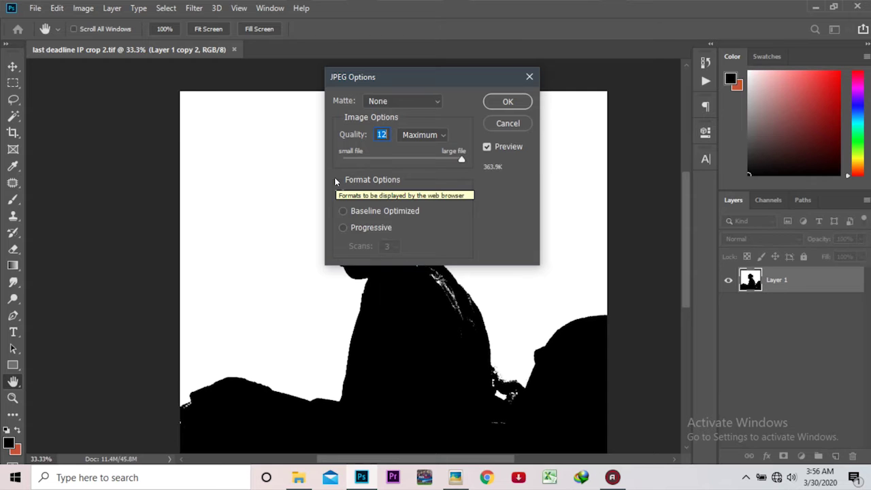
key(Return)
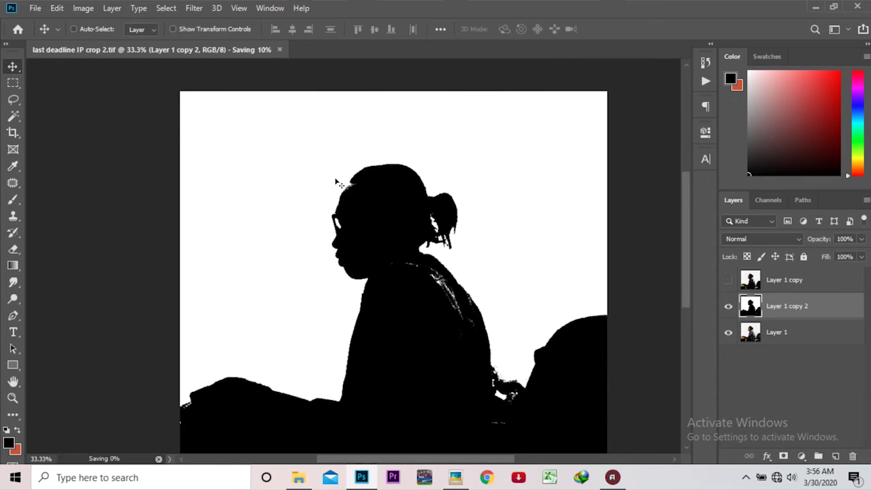
click(818, 6)
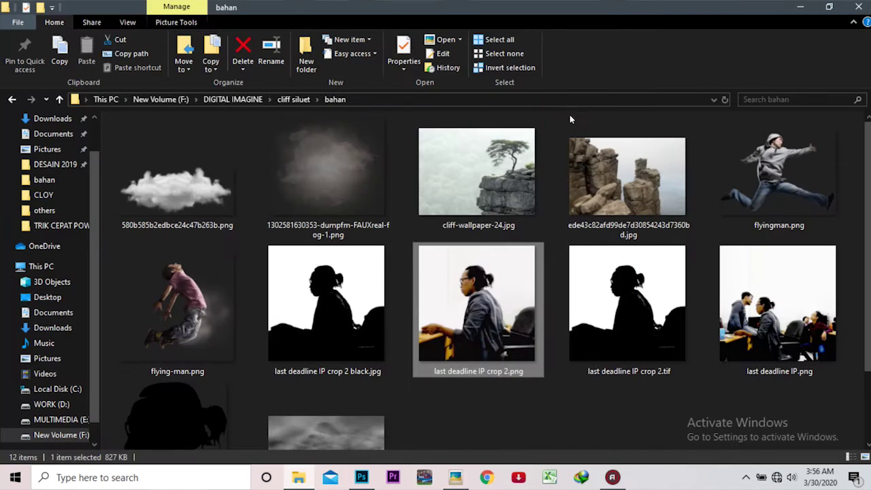
- Copy the black JPEG file, then search Windows for 'corel' and highlight CorelDRAW 2019 (64-Bit)
right_click(314, 294)
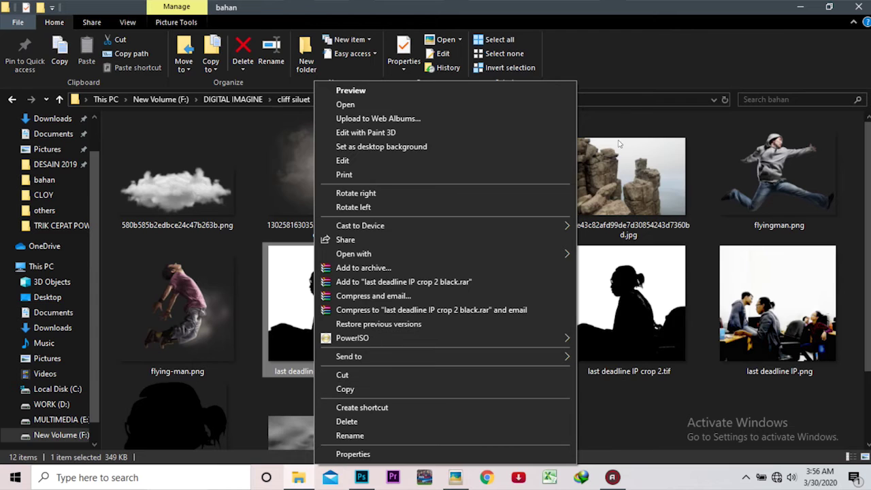
click(360, 388)
click(96, 477)
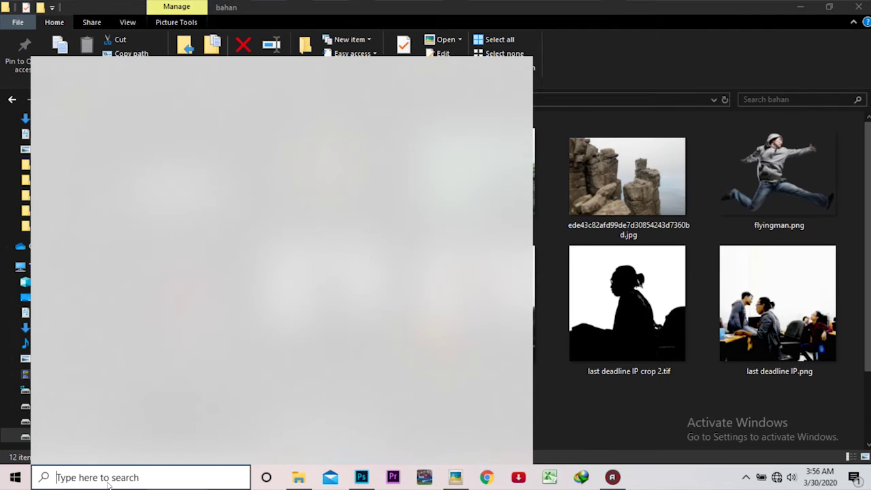
text(corel)
key(Down)
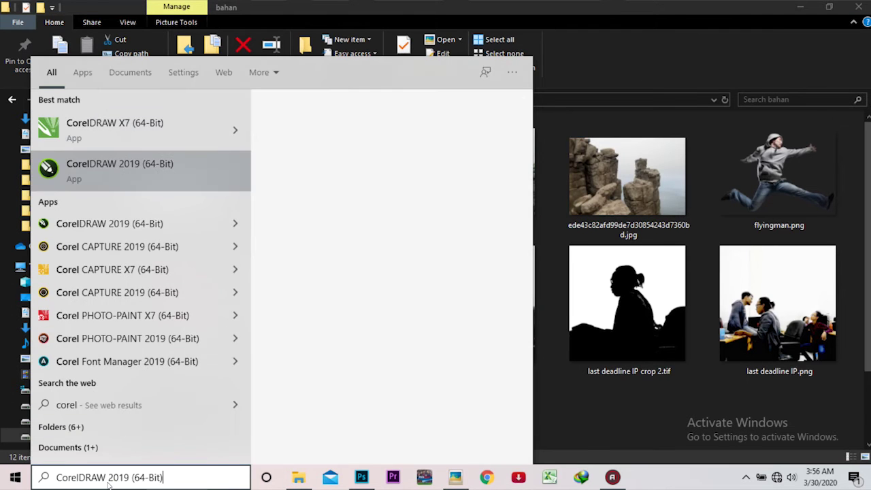
- Launch CorelDRAW 2019 and paste the black silhouette JPEG onto the new Untitled-1 page
key(Return)
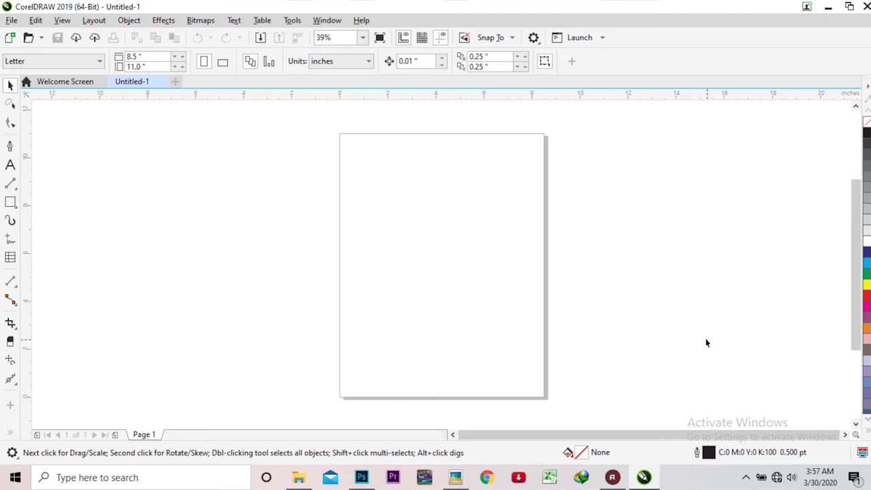
click(298, 478)
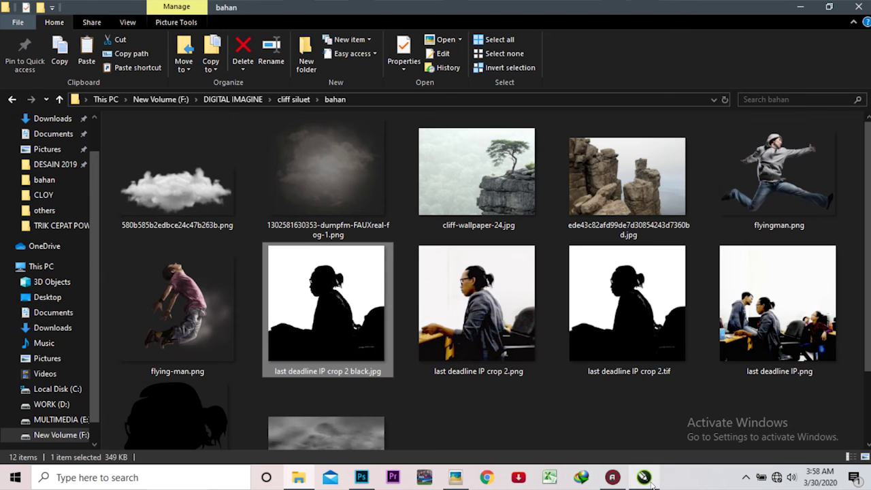
click(643, 419)
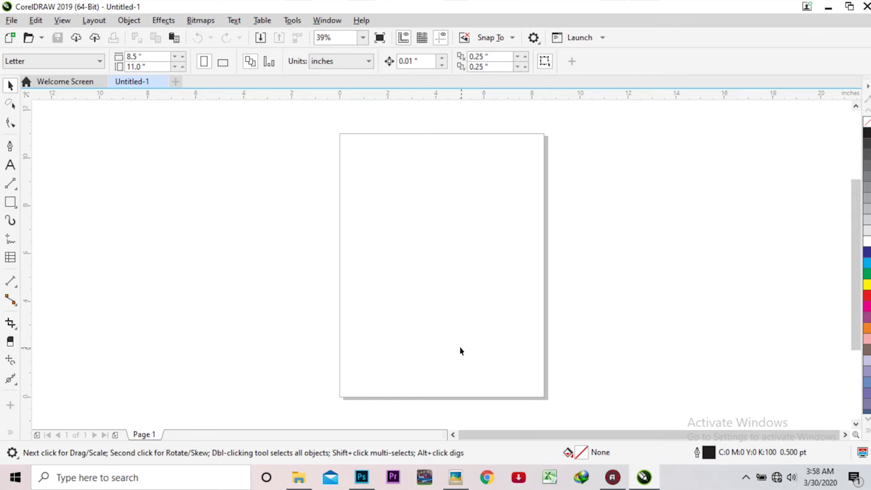
key(ctrl+v)
key(shift+F2)
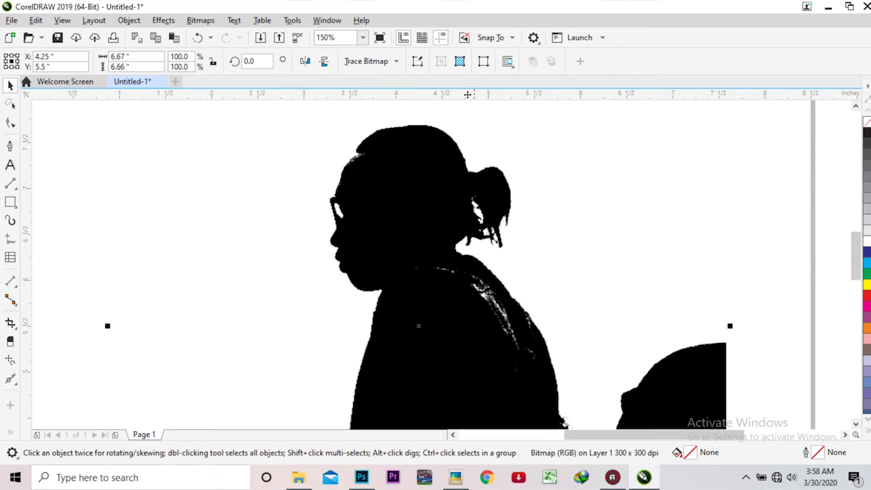
- Start an Outline Trace of the silhouette, reducing the oversized bitmap first
click(373, 63)
click(477, 137)
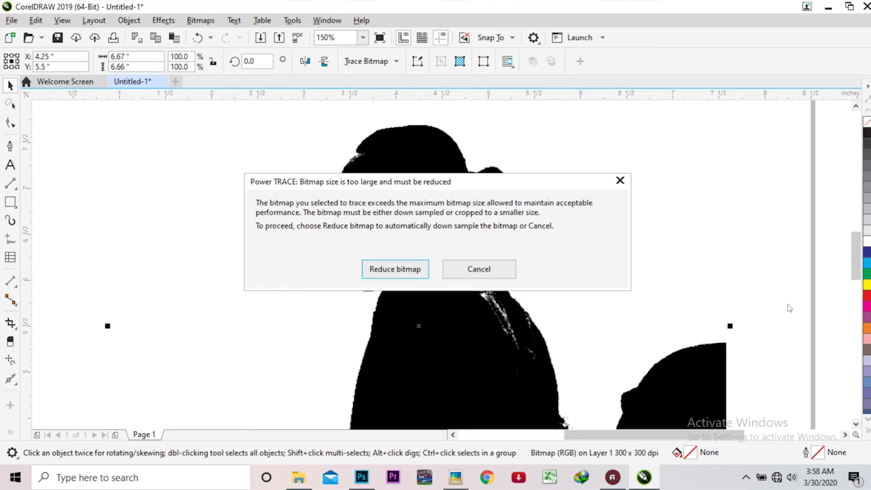
click(402, 272)
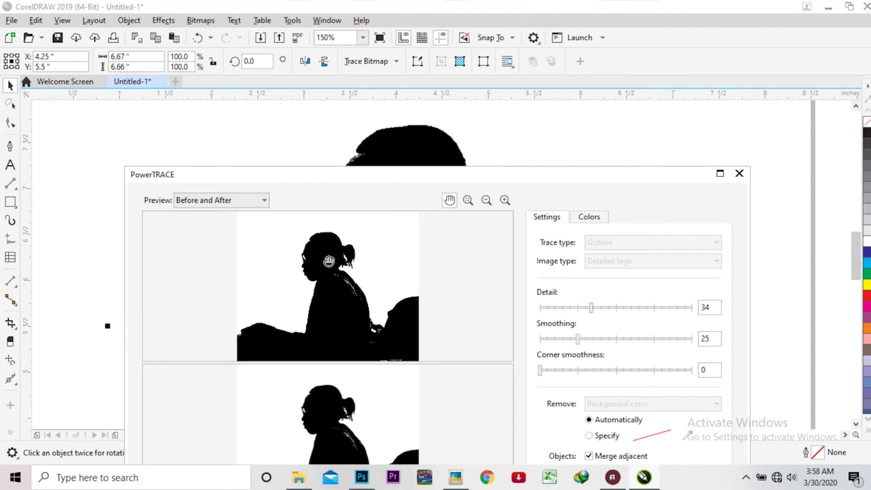
scroll(325, 254, up, 1)
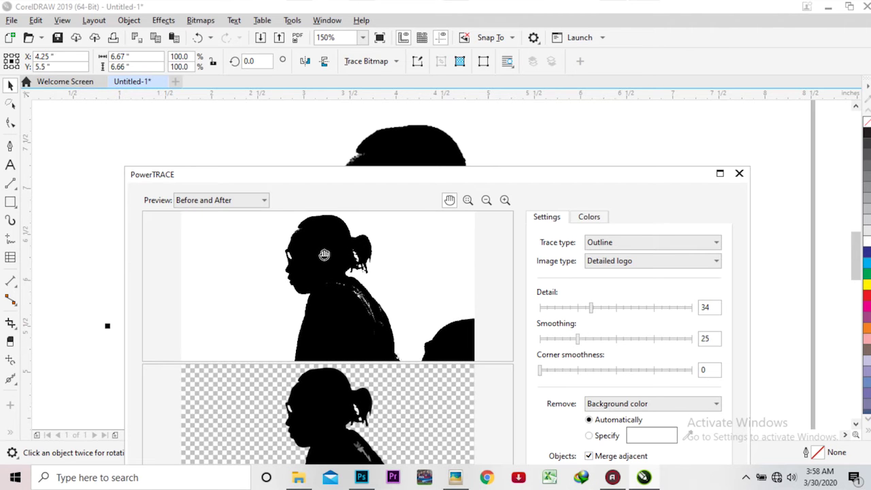
scroll(334, 432, up, 1)
scroll(337, 434, up, 1)
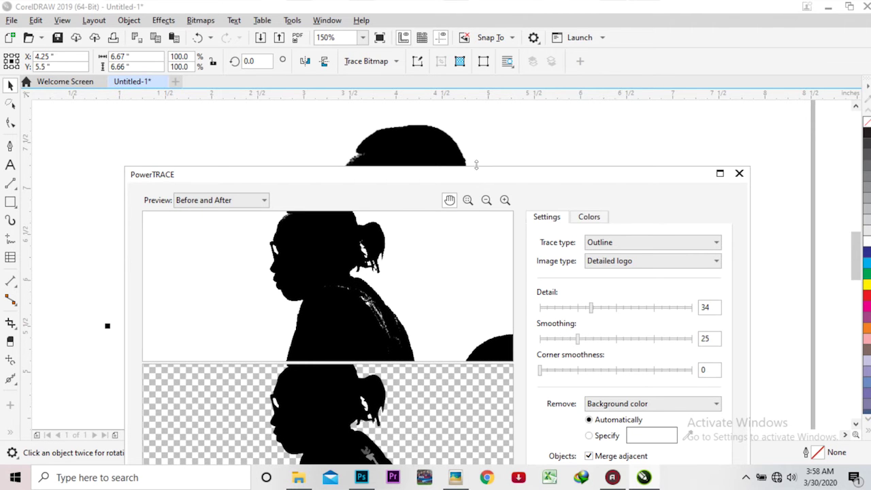
drag(482, 177, 485, 66)
scroll(331, 307, up, 1)
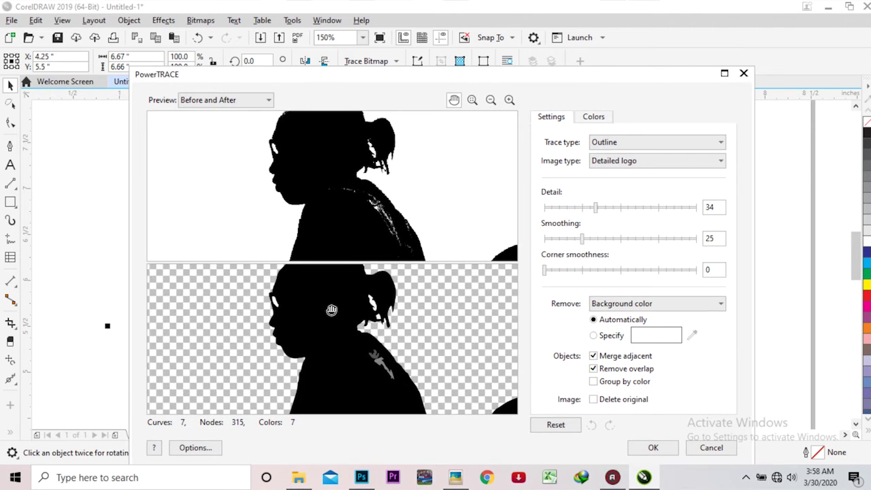
scroll(336, 319, up, 1)
scroll(342, 336, up, 1)
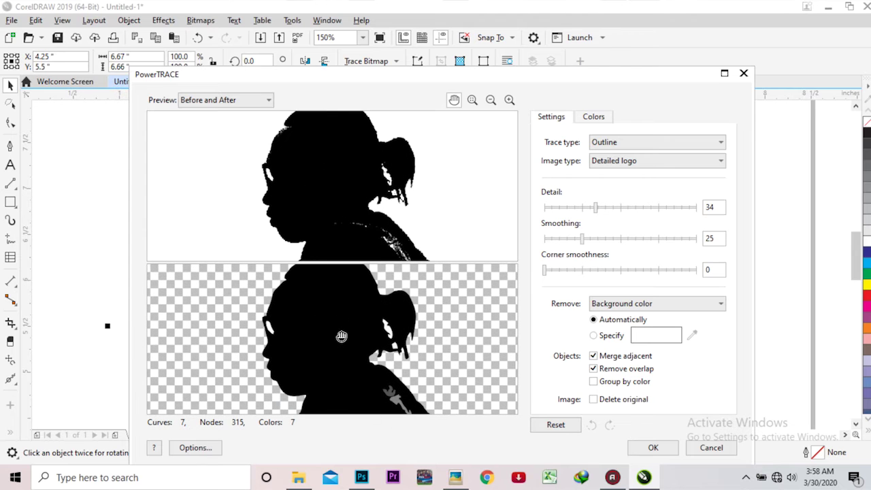
scroll(342, 337, up, 1)
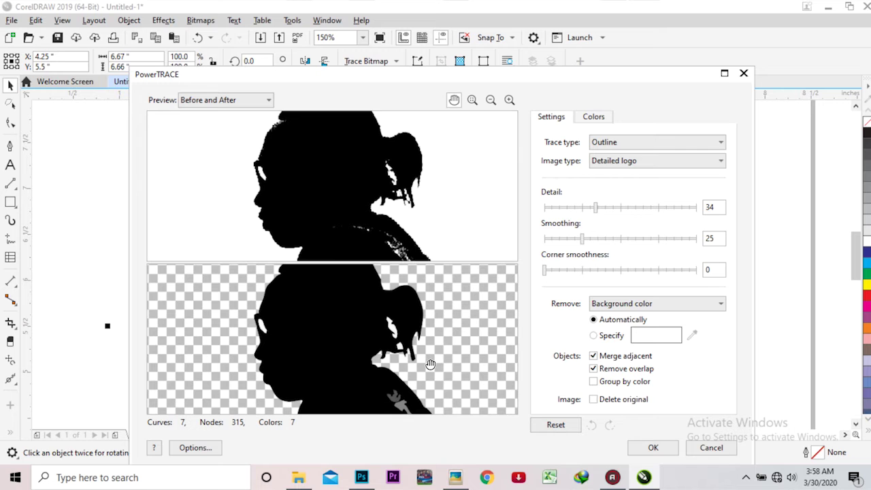
- Set PowerTRACE to detail 33, smoothing 38 and corner smoothness 0
mouse_move(596, 206)
mouse_down()
mouse_move(627, 208)
mouse_move(566, 210)
mouse_move(673, 213)
mouse_move(595, 217)
mouse_move(602, 240)
mouse_up()
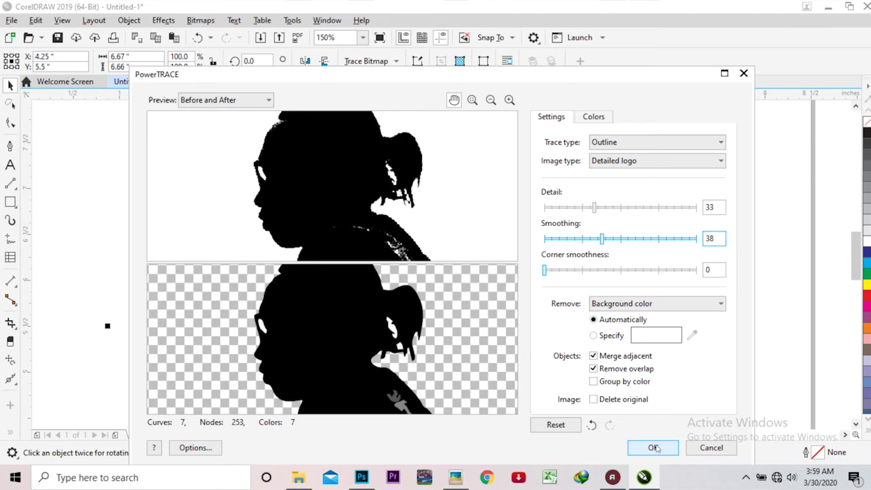
click(591, 270)
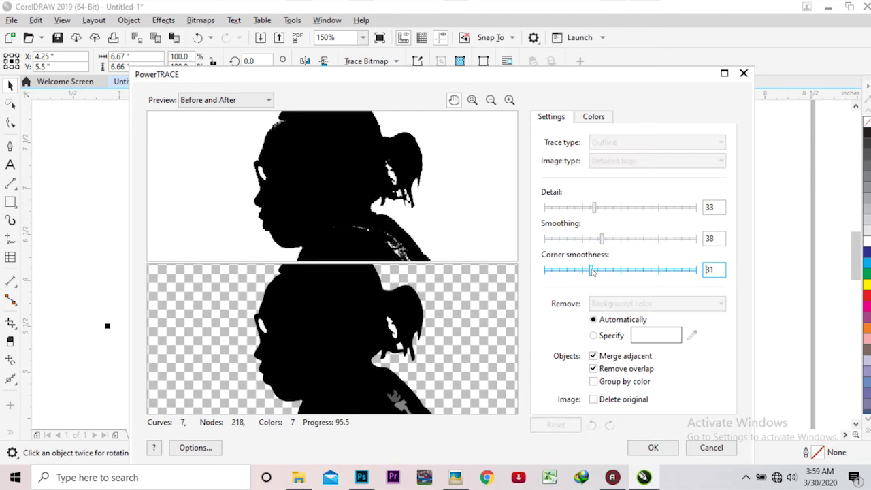
click(608, 271)
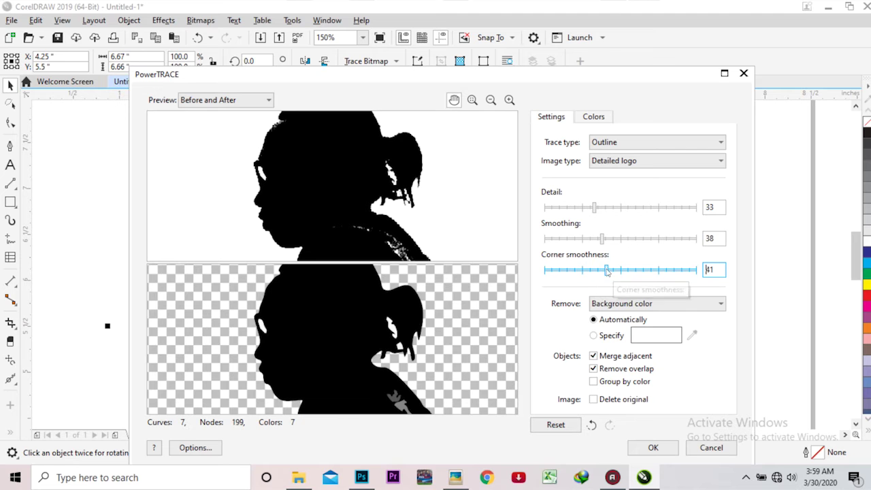
drag(608, 270, 544, 270)
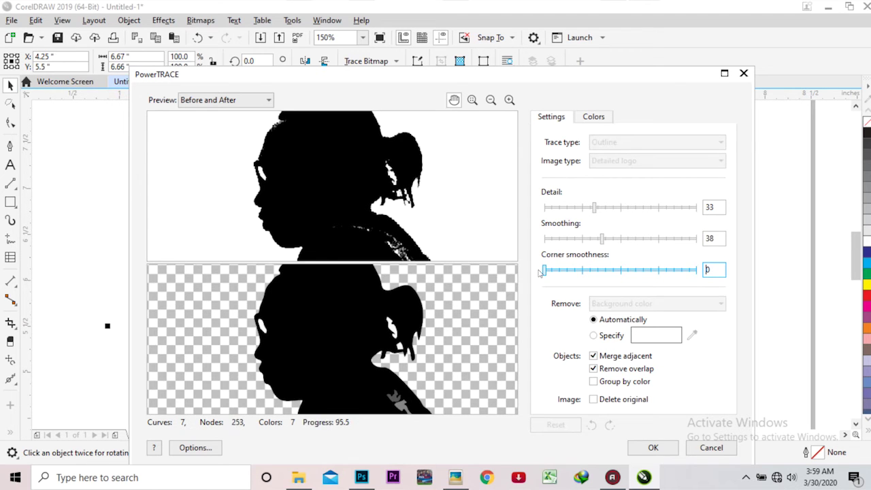
click(653, 448)
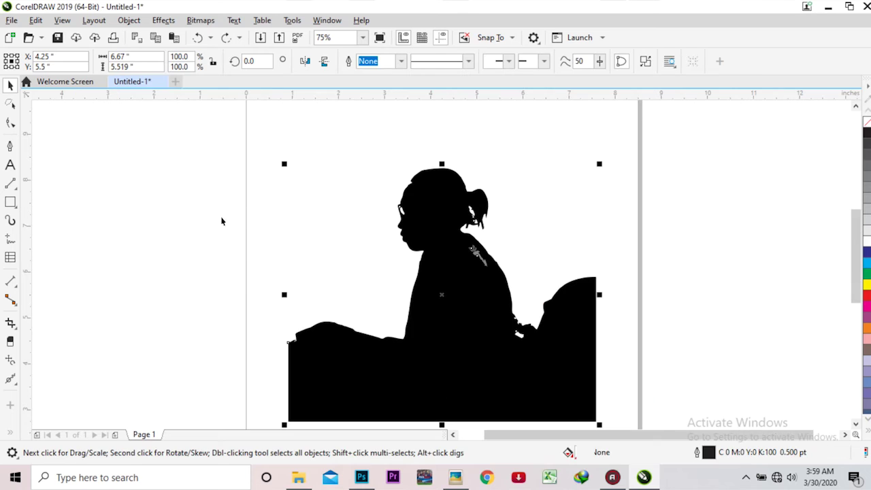
drag(208, 166, 408, 262)
click(660, 185)
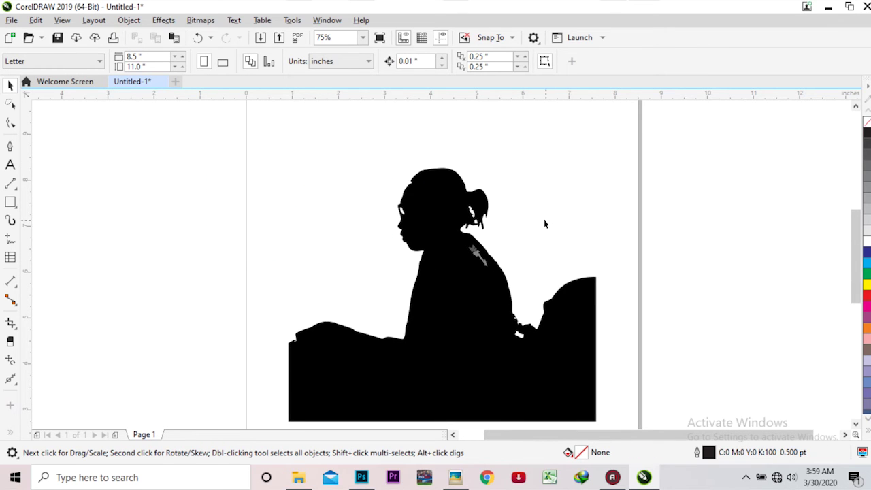
drag(705, 181, 442, 265)
click(714, 173)
scroll(538, 204, up, 2)
- Delete the shoulder's white speck, hole and sliver nodes, leaving 133 nodes on 5 subpaths
scroll(476, 259, up, 2)
double_click(334, 321)
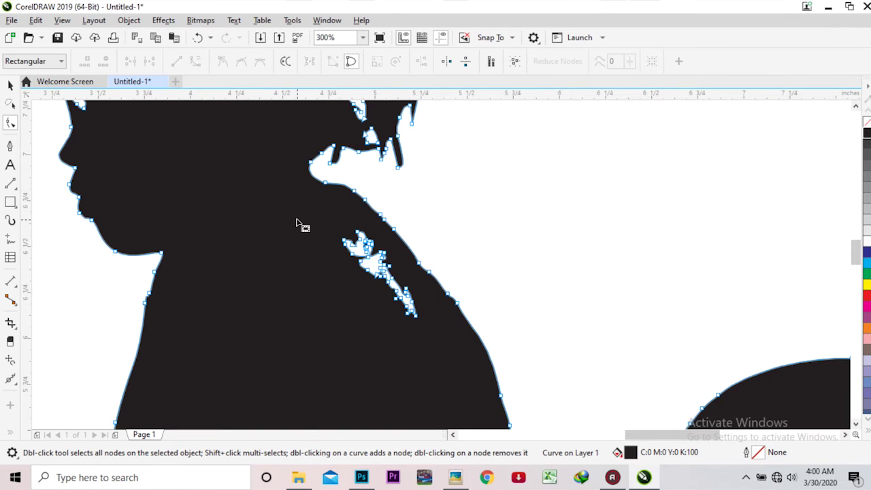
drag(297, 223, 416, 316)
key(Delete)
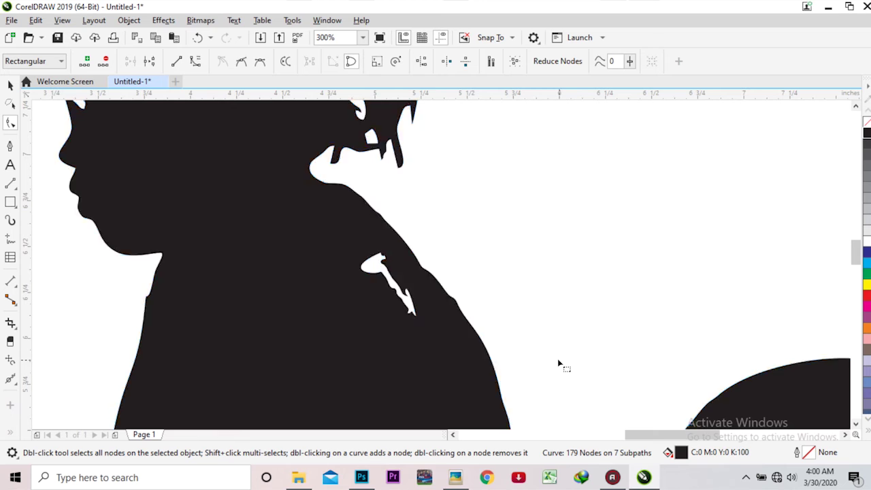
drag(339, 241, 400, 308)
key(Delete)
drag(366, 363, 424, 295)
key(Delete)
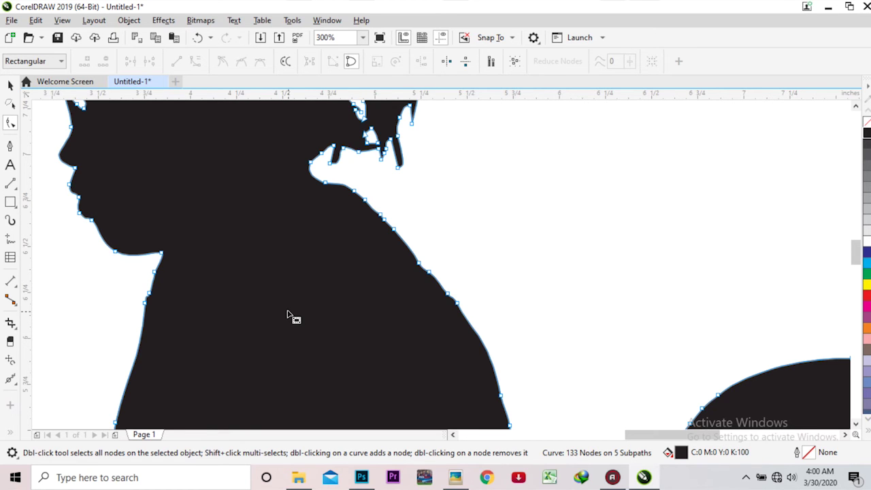
- Smooth the jagged hair spike's tip by reshaping its bulging segment and converting it to a curve
scroll(289, 316, down, 2)
scroll(356, 229, up, 3)
scroll(379, 287, up, 2)
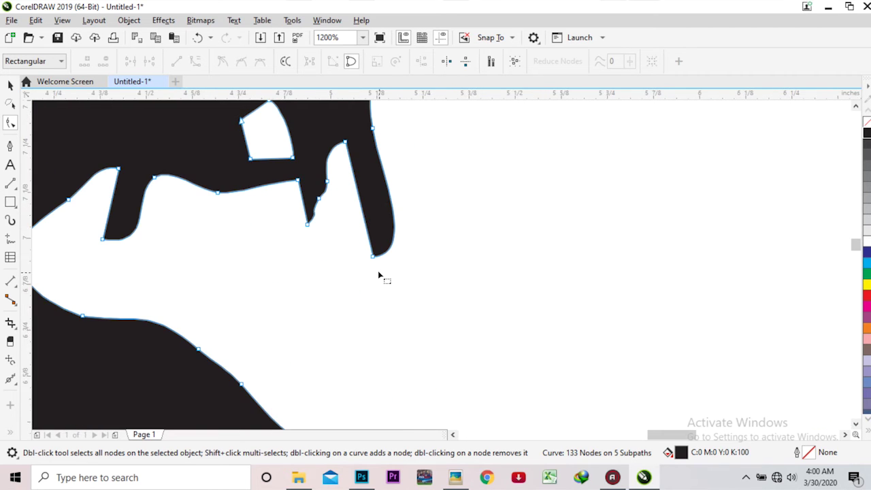
scroll(379, 273, down, 3)
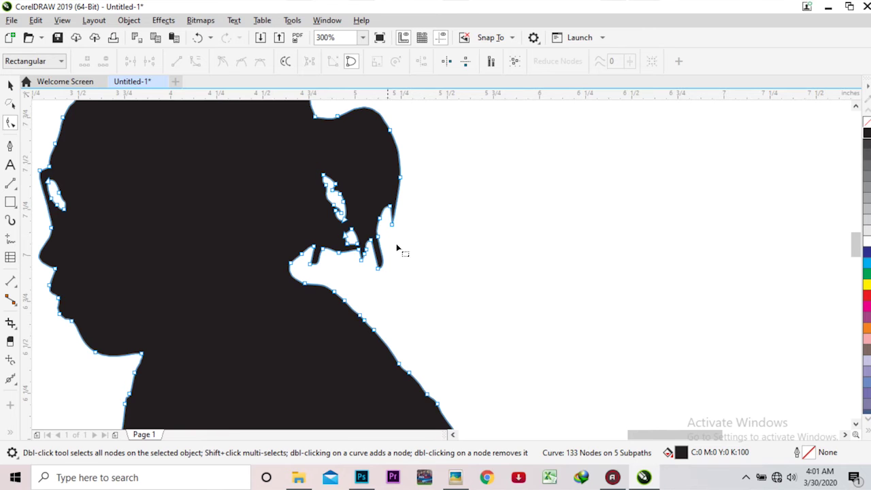
scroll(398, 248, up, 1)
click(389, 316)
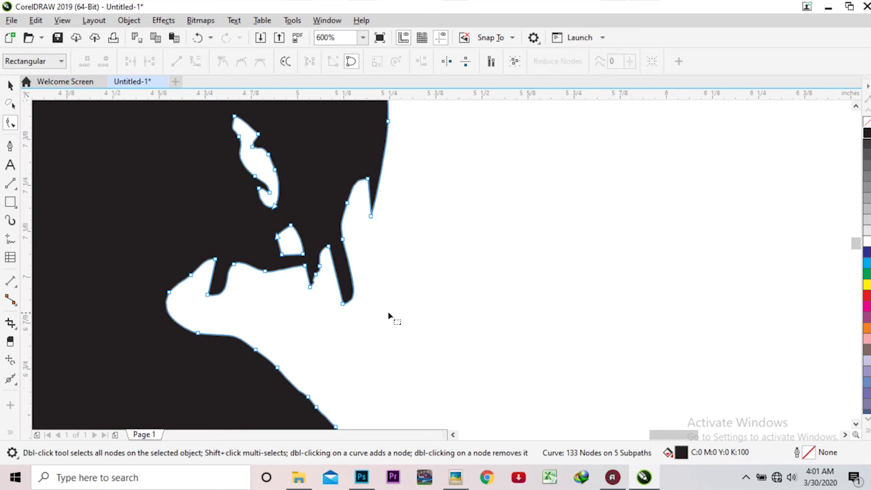
drag(327, 288, 365, 339)
scroll(367, 297, up, 1)
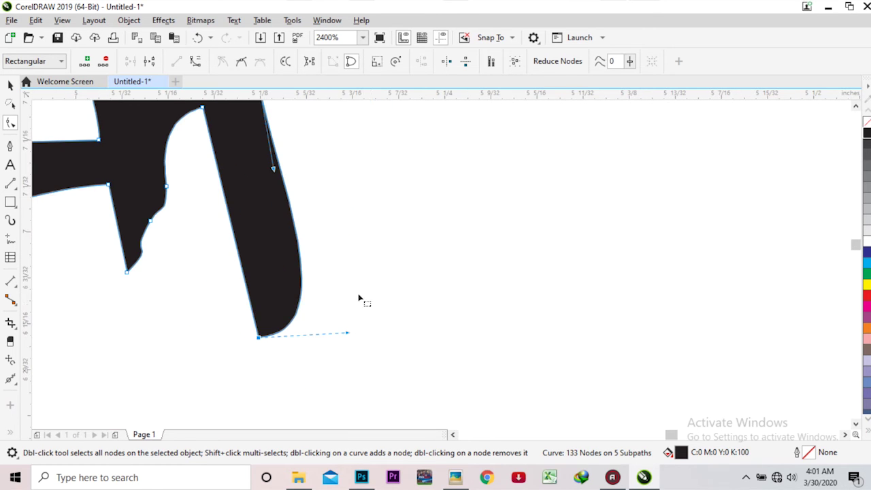
drag(351, 337, 314, 294)
drag(302, 250, 287, 238)
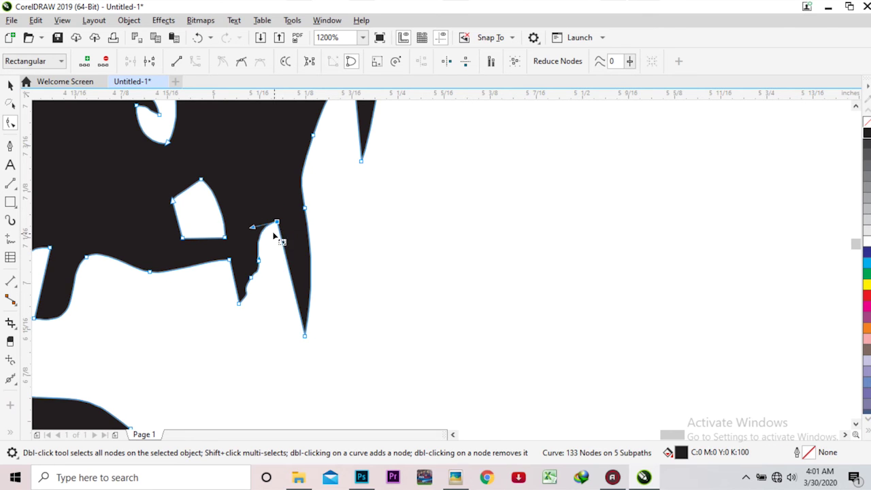
right_click(274, 236)
click(326, 316)
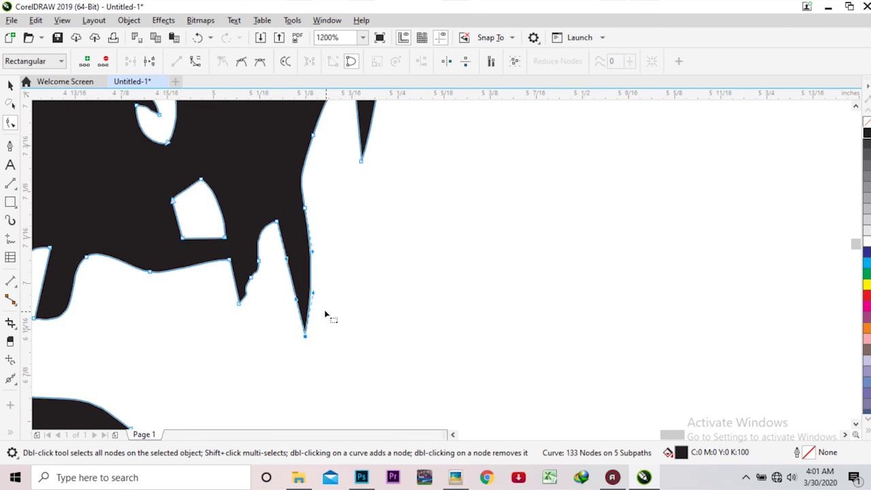
click(272, 219)
click(287, 259)
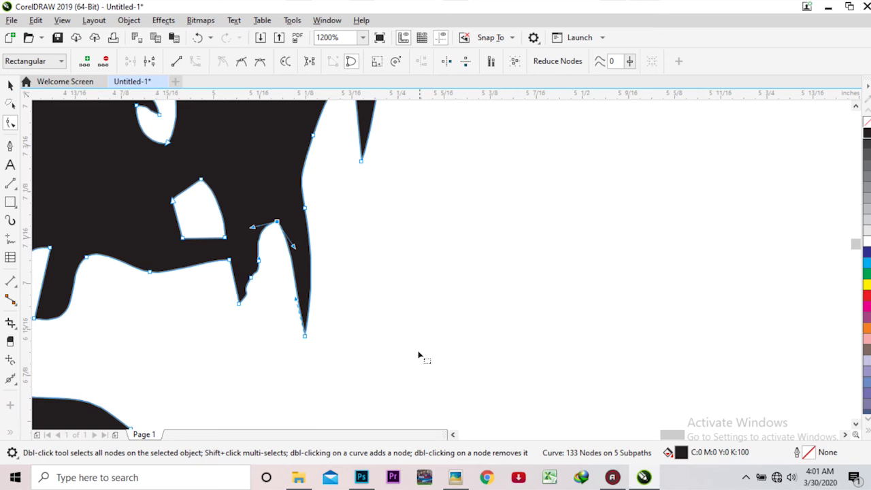
- Delete the white hole's bottom-left corner node and round its left side into a smooth curve
scroll(418, 356, down, 1)
scroll(316, 304, up, 2)
drag(350, 309, 360, 337)
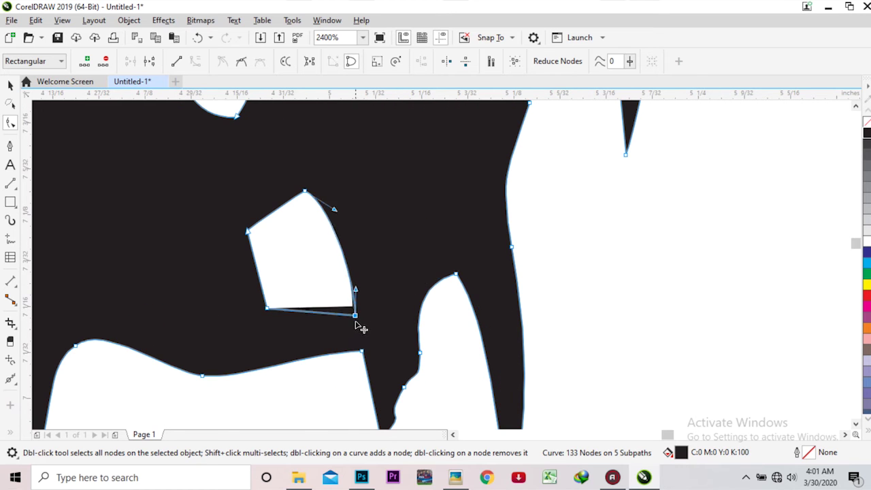
drag(309, 287, 247, 342)
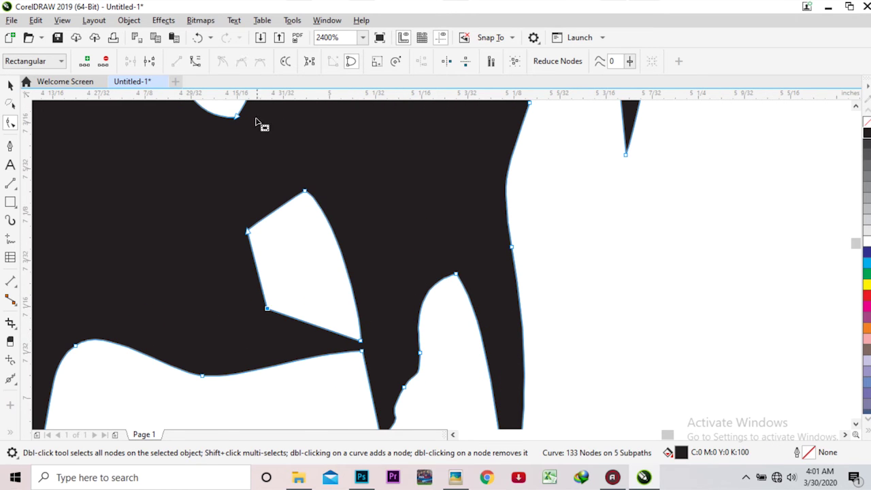
click(299, 319)
key(Delete)
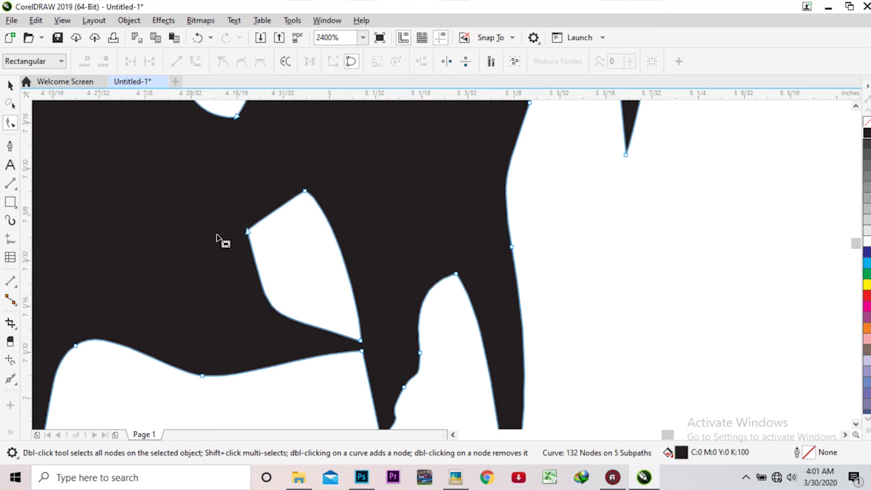
drag(262, 306, 245, 306)
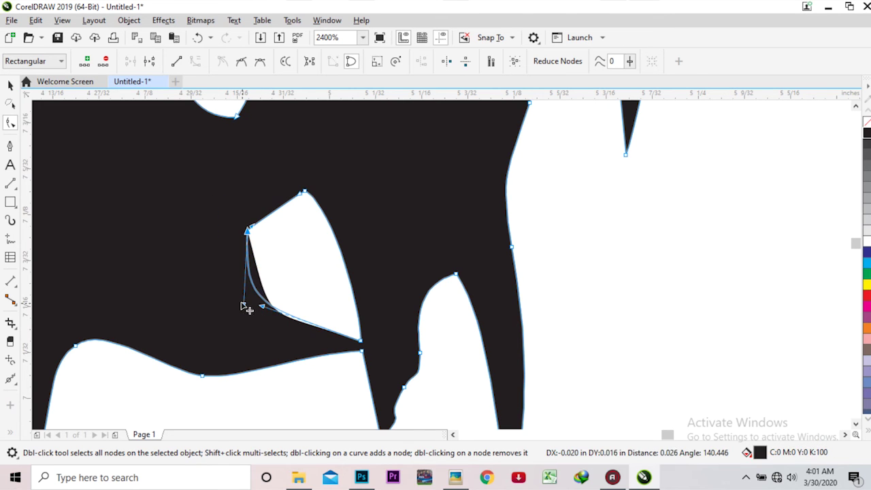
scroll(305, 240, down, 2)
scroll(255, 293, up, 1)
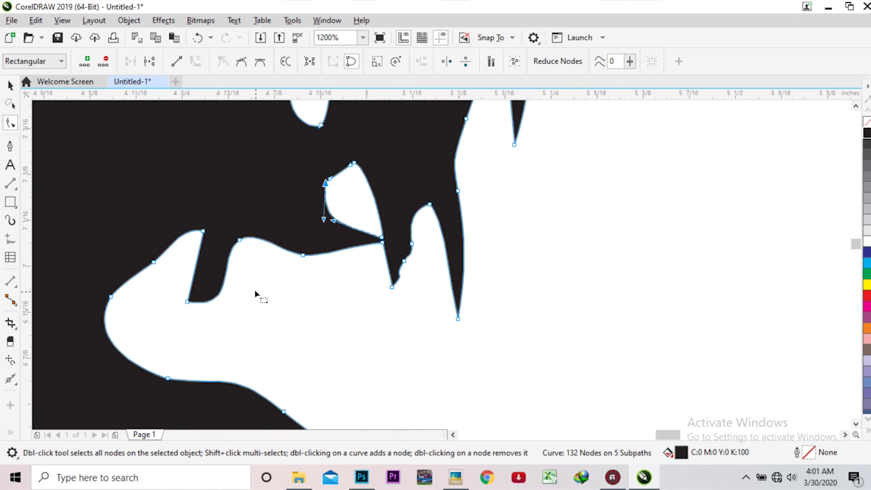
- Convert the narrow spike's segment to a curve and reshape its bottom, leaving 132 nodes
right_click(194, 261)
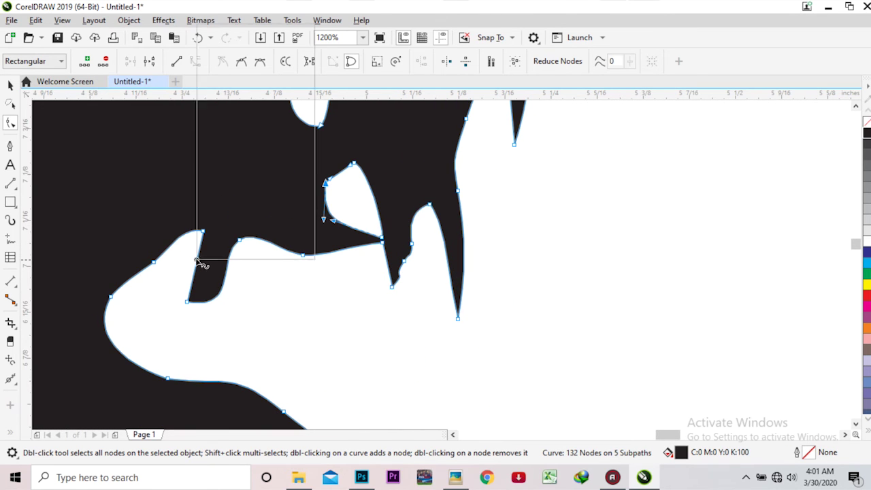
click(225, 111)
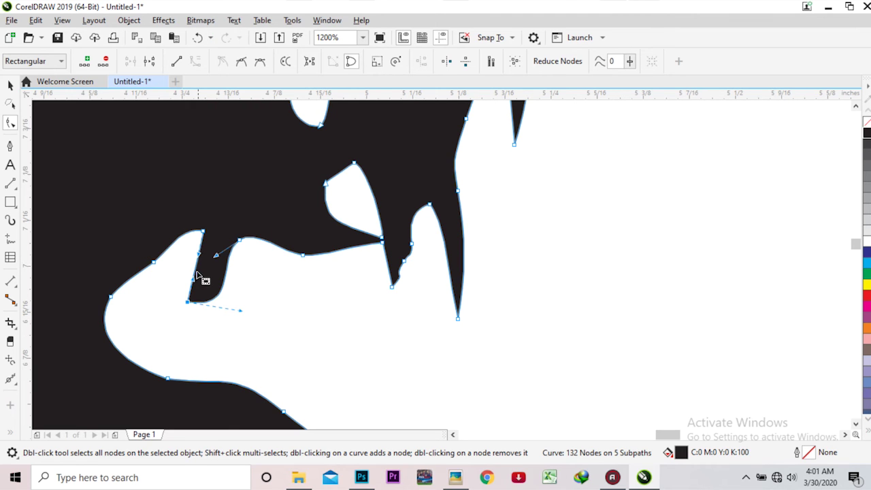
mouse_move(188, 301)
mouse_down()
mouse_move(193, 325)
mouse_move(229, 293)
mouse_up()
drag(207, 251, 213, 243)
scroll(255, 307, down, 2)
scroll(422, 205, down, 2)
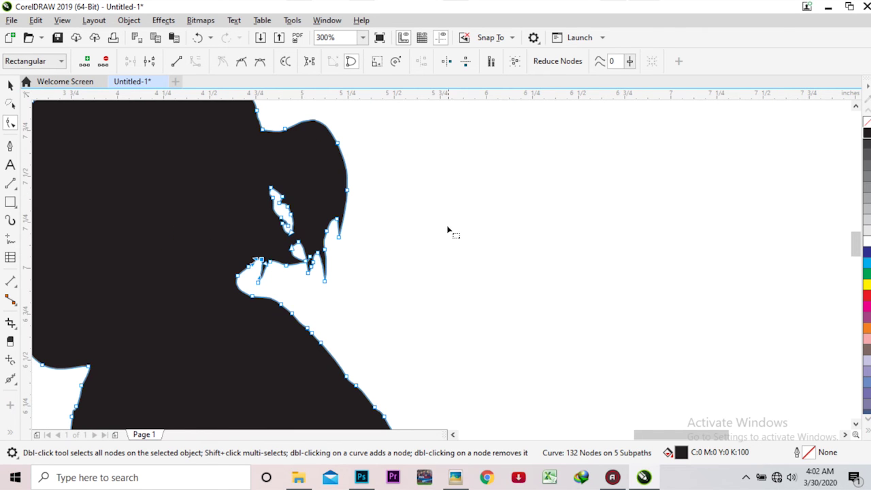
click(11, 85)
scroll(436, 242, down, 4)
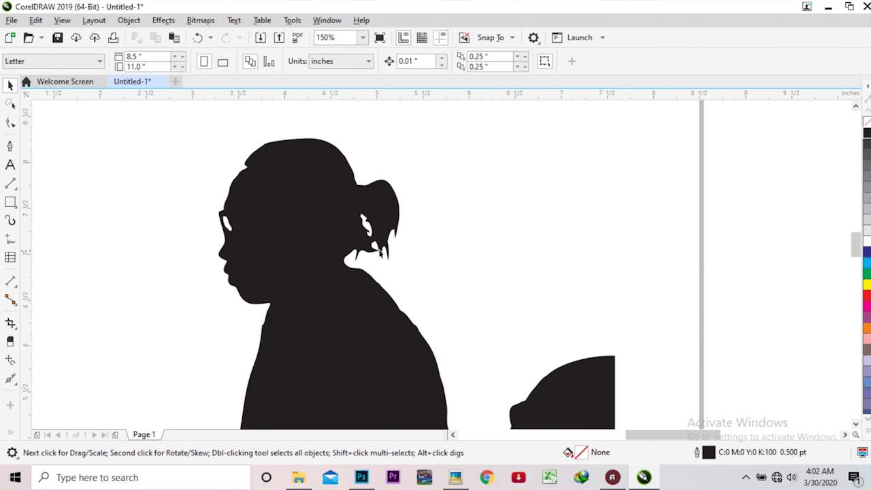
- Delete the bumpy nodes along the hair spike's edge and smooth its left edge curve
scroll(387, 223, up, 6)
click(386, 224)
scroll(387, 223, up, 2)
key(F10)
scroll(385, 193, up, 2)
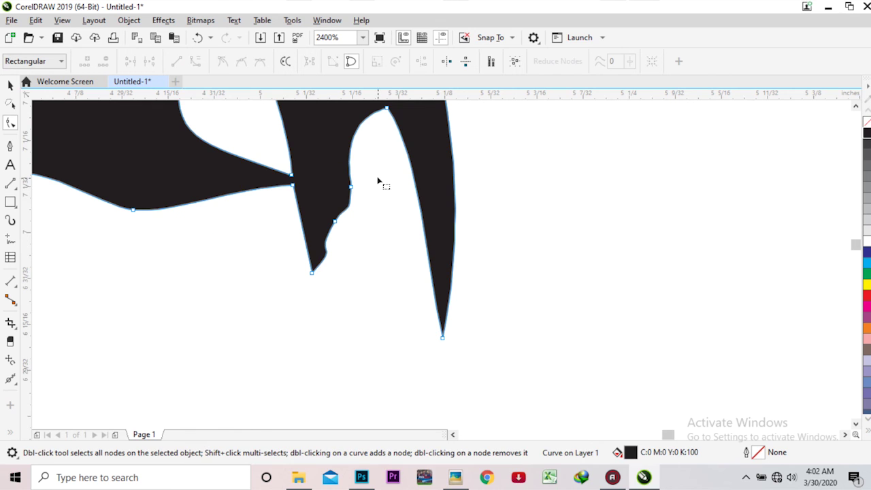
drag(348, 224, 300, 292)
key(Delete)
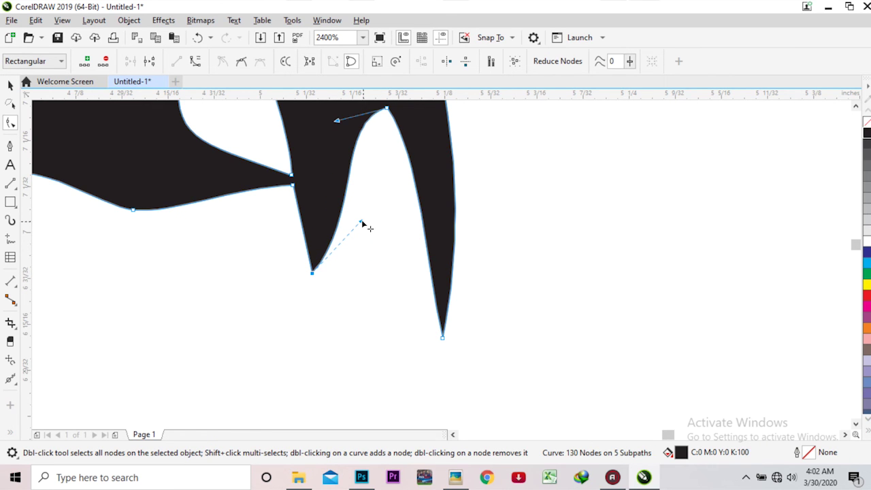
drag(363, 222, 334, 221)
scroll(370, 266, down, 2)
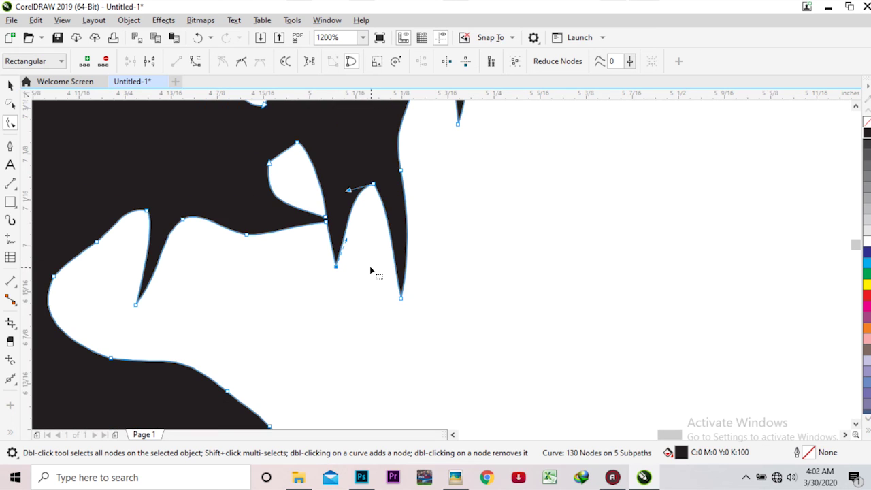
scroll(372, 269, down, 4)
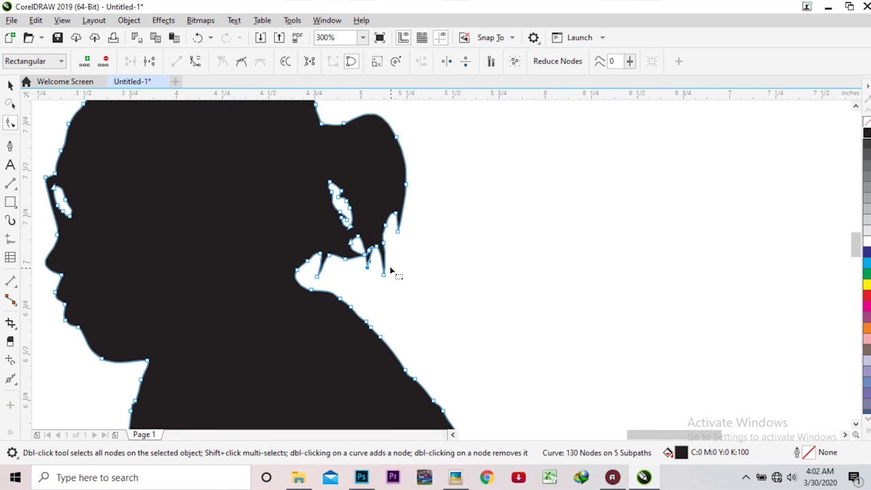
- Reselect the silhouette near the glasses and briefly inspect its nodes
key(space)
scroll(589, 249, down, 4)
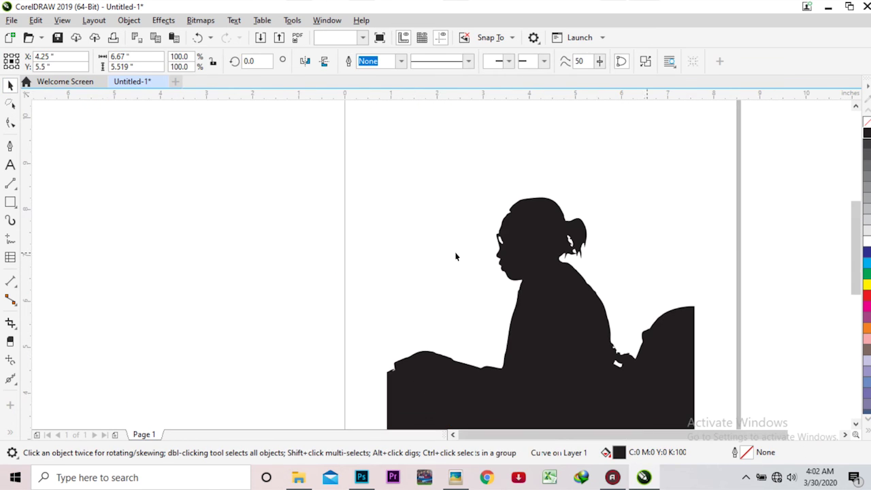
key(Escape)
scroll(522, 246, up, 4)
scroll(490, 238, up, 4)
click(282, 278)
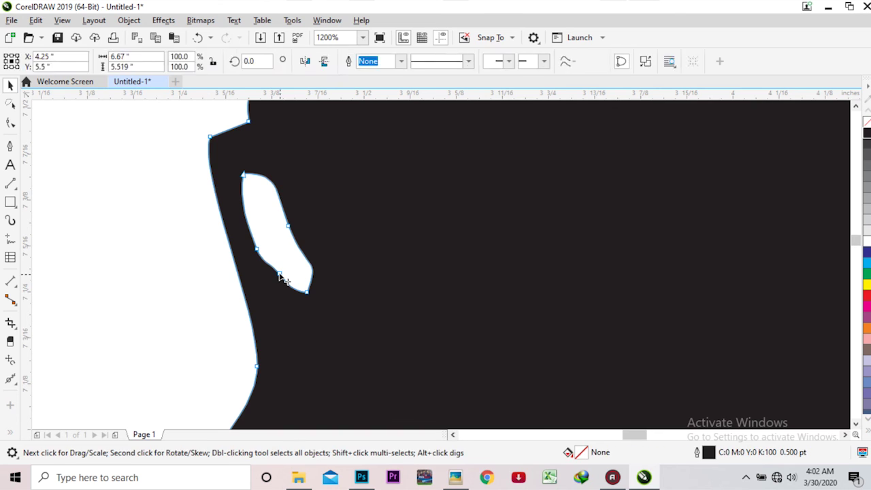
key(space)
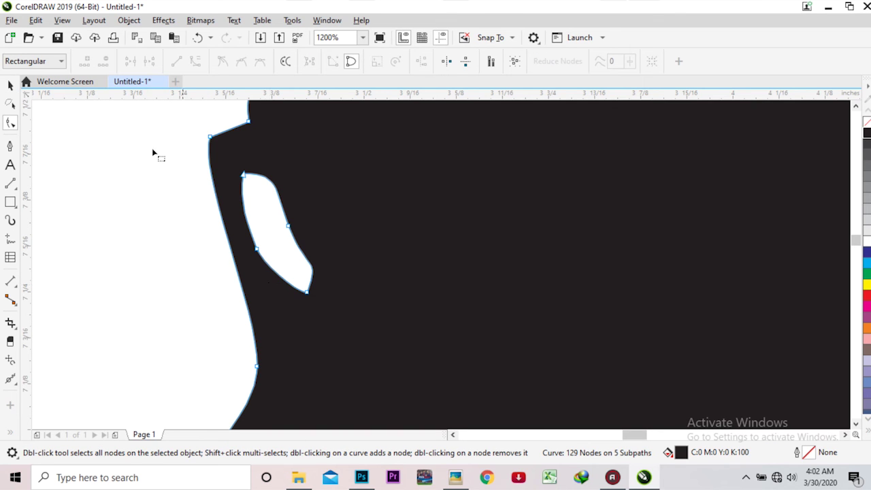
click(11, 85)
click(132, 244)
scroll(175, 259, down, 2)
scroll(205, 243, down, 1)
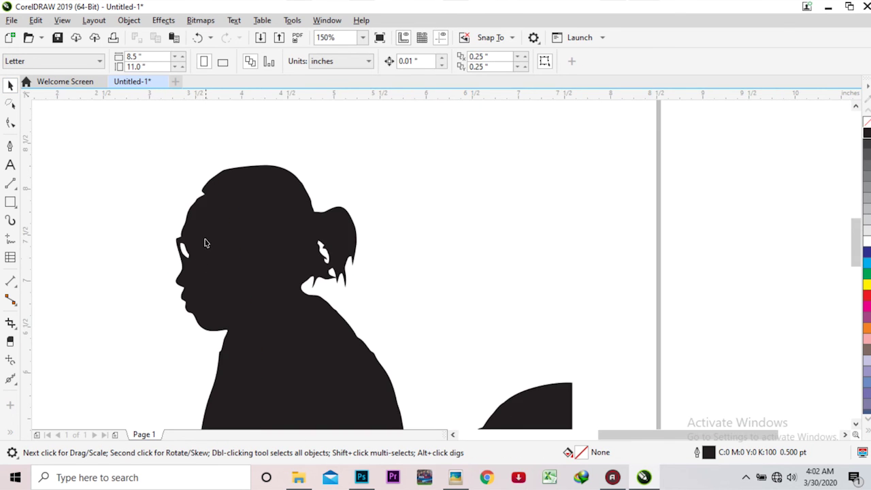
scroll(214, 213, up, 2)
- Delete excess nodes along the neck and reshape the neck curve, leaving 127 nodes
click(265, 233)
key(space)
scroll(204, 181, up, 1)
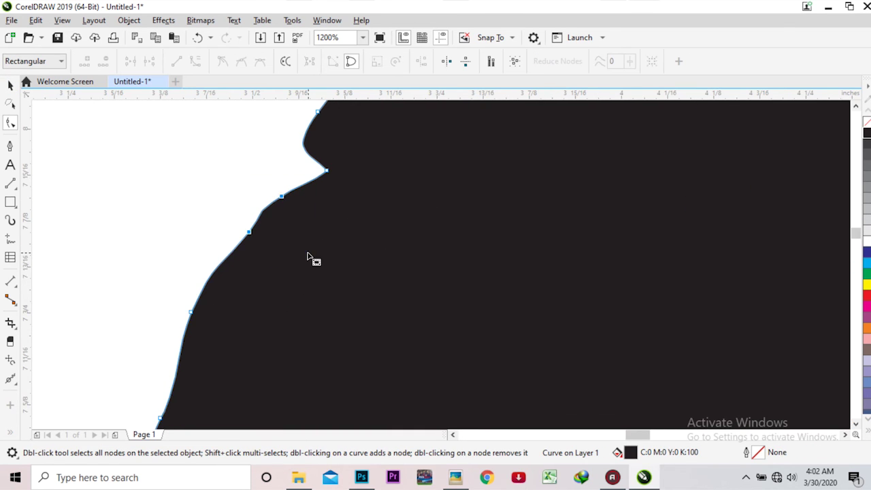
key(Delete)
scroll(308, 257, down, 2)
scroll(282, 255, up, 2)
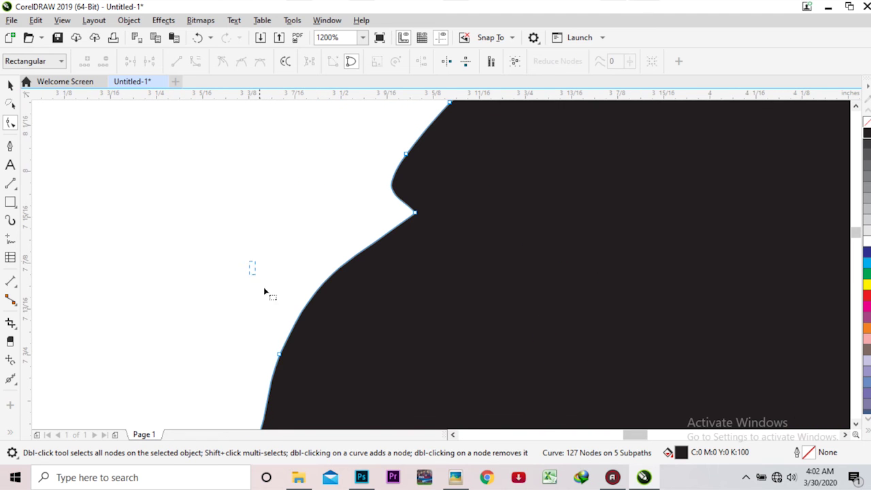
drag(346, 372, 347, 372)
mouse_move(361, 269)
mouse_down()
mouse_move(352, 247)
mouse_move(288, 238)
mouse_up()
click(10, 85)
scroll(415, 225, down, 3)
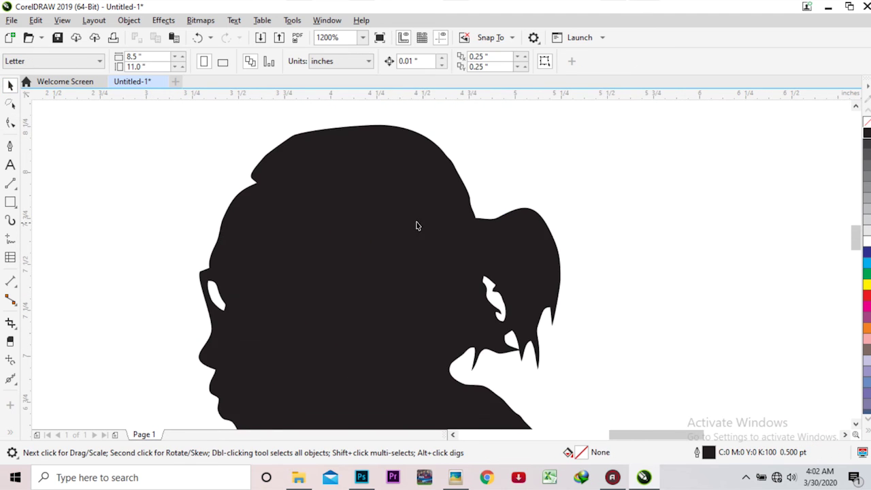
scroll(558, 202, down, 1)
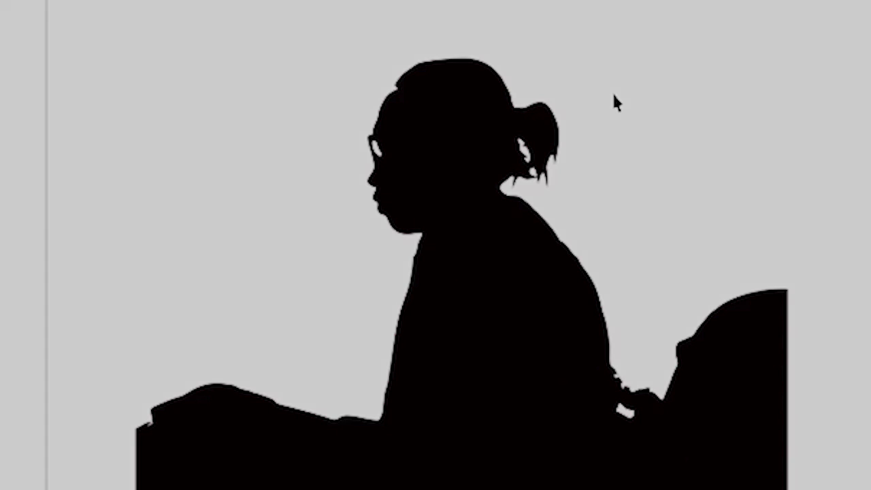